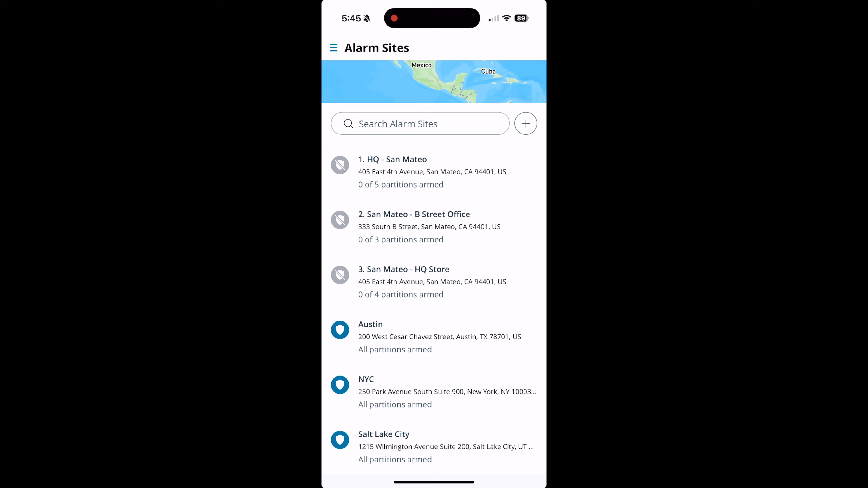
- Disarm Austin's Office Exits and IDF/ Storage partitions, then arm all and disarm all at Austin
left_click(434, 337)
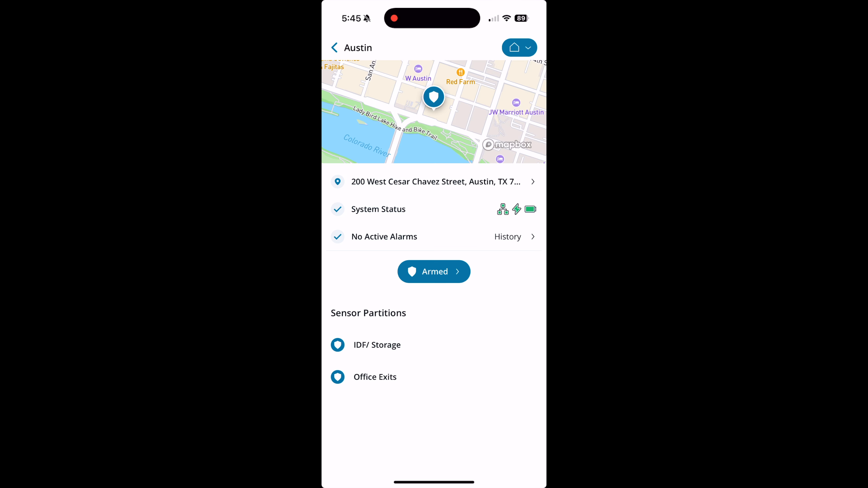
left_click(434, 272)
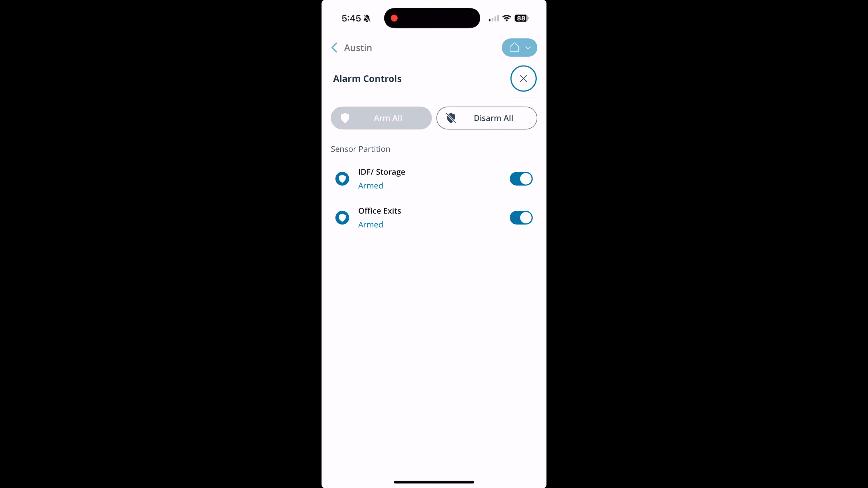
left_click(521, 218)
left_click(521, 179)
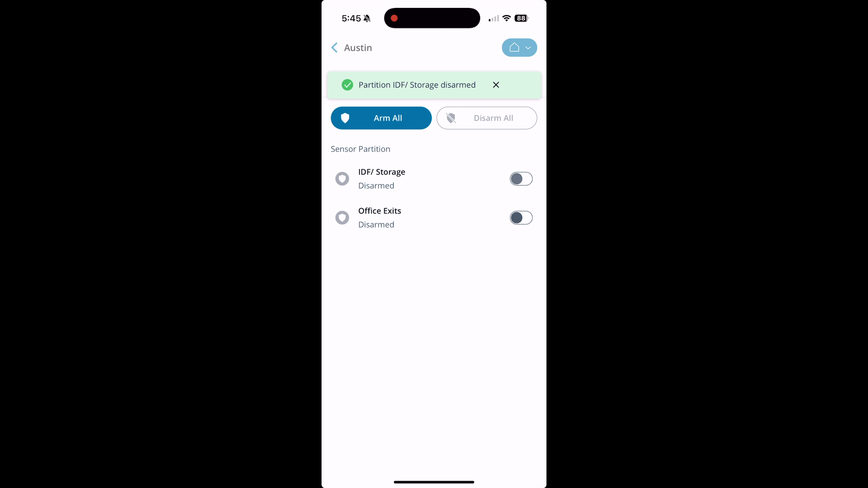
left_click(381, 118)
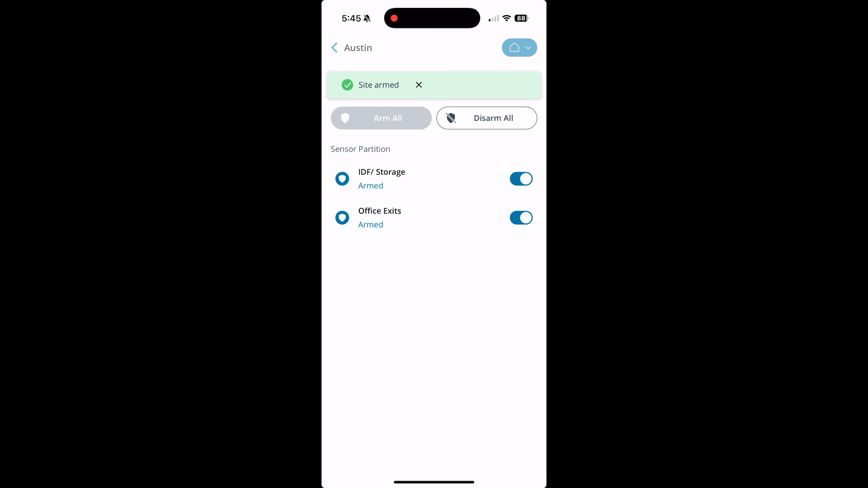
left_click(486, 118)
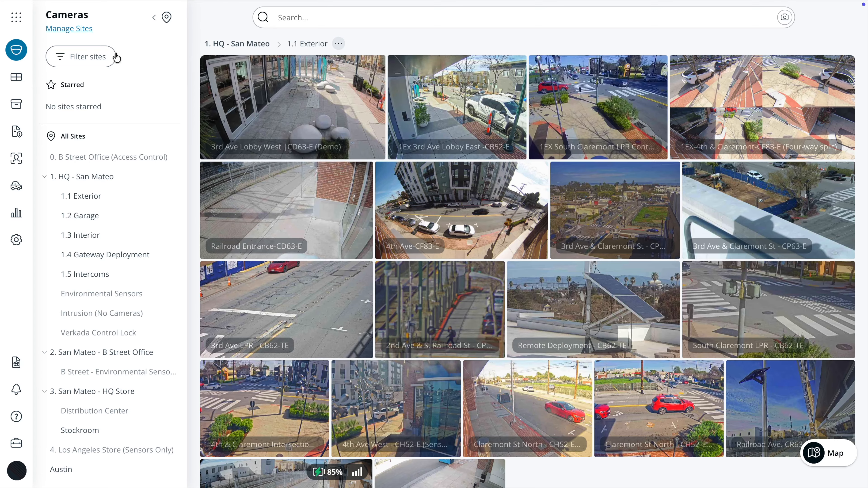
- Open the San Mateo - B Street Office site from the Alarms section
left_click(18, 19)
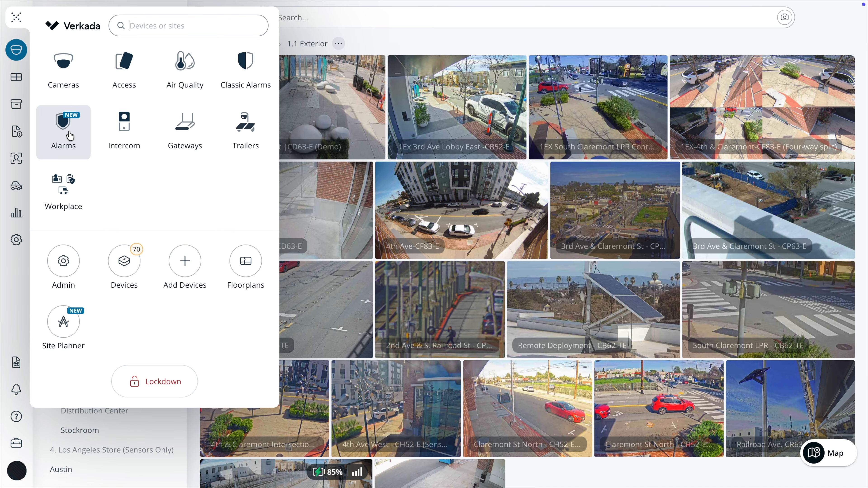
left_click(69, 130)
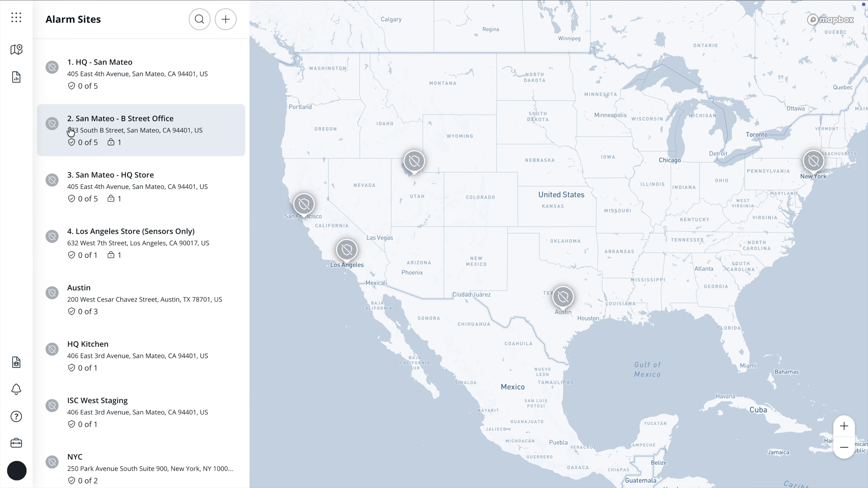
left_click(76, 118)
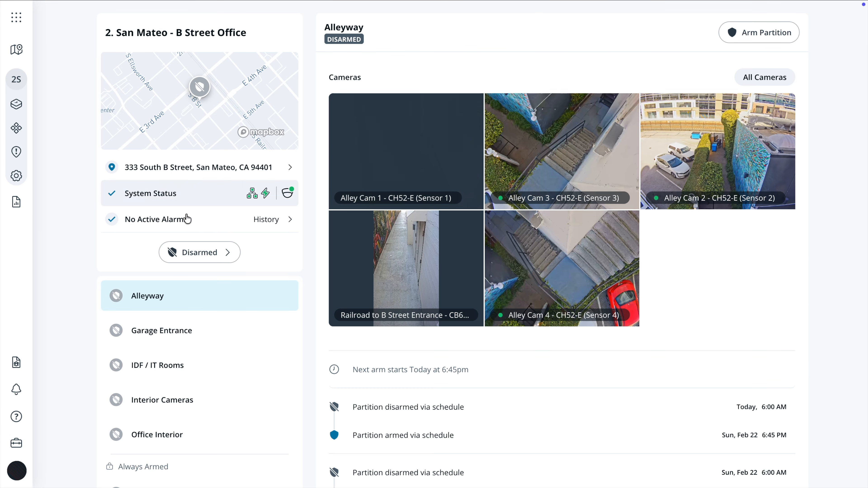
- Arm the Alleyway partition and then disarm it again
left_click(211, 252)
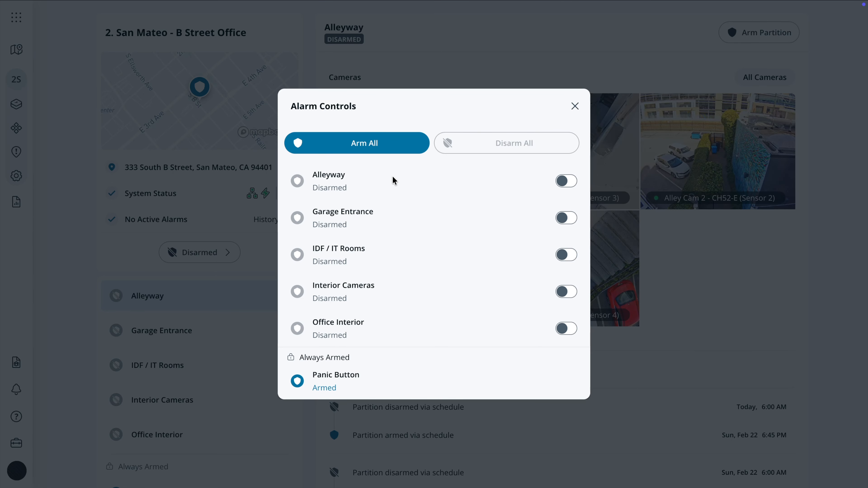
left_click(565, 182)
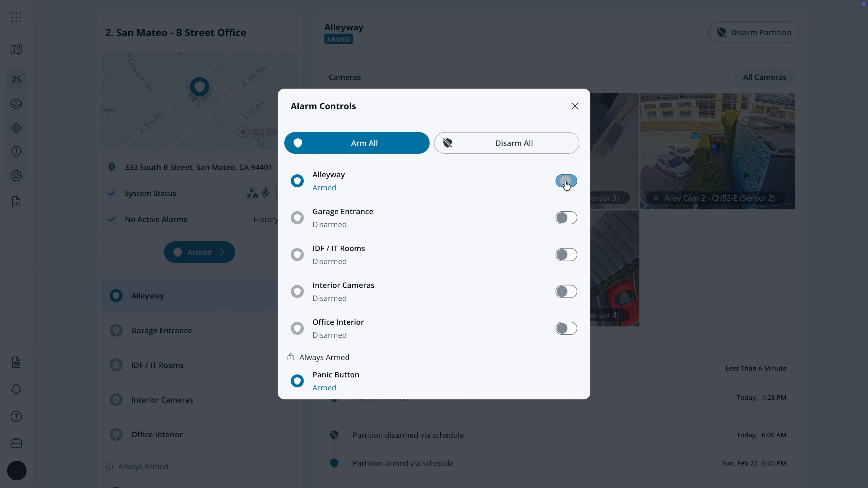
left_click(572, 184)
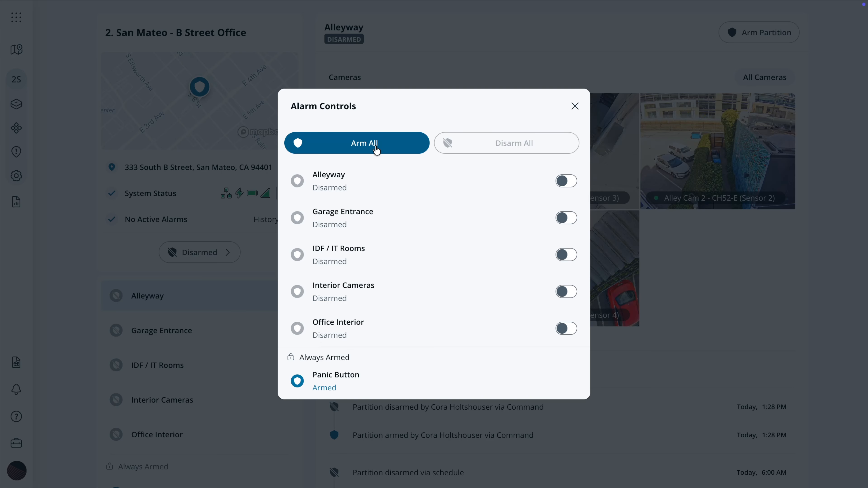
left_click(75, 167)
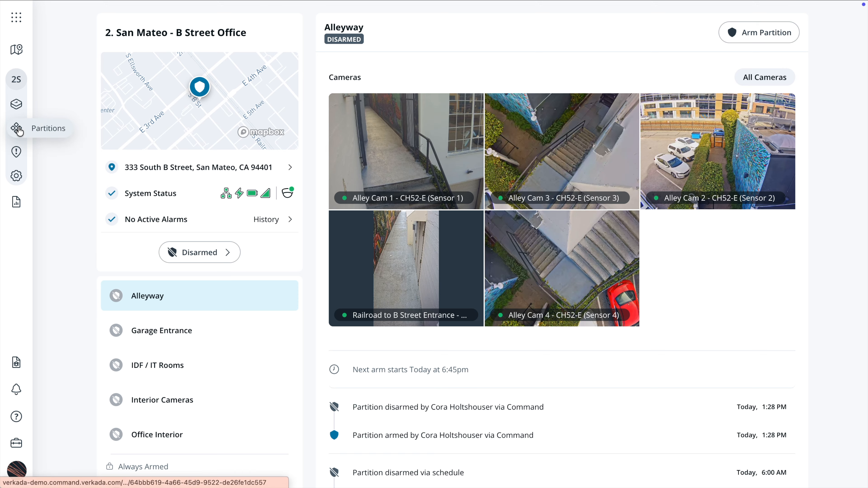
left_click(49, 129)
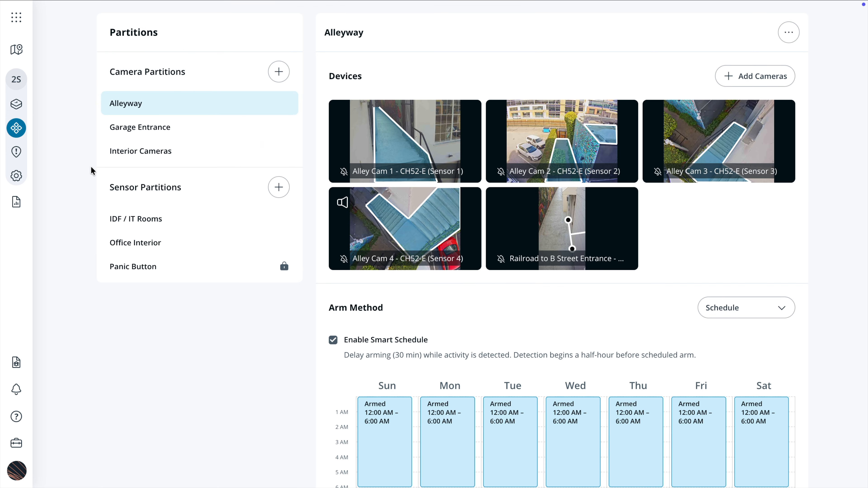
- Keep Alleyway's Arm Method on Schedule and adjust its Sunday armed block
scroll(424, 290, "down", 3)
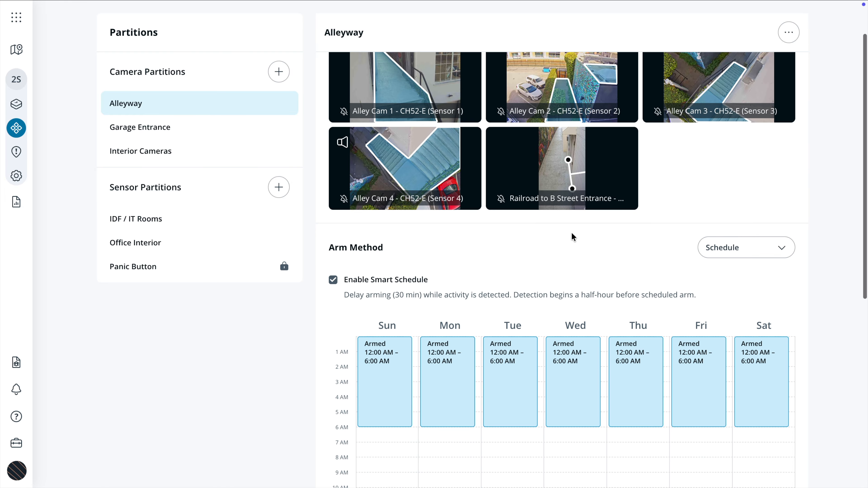
left_click(780, 210)
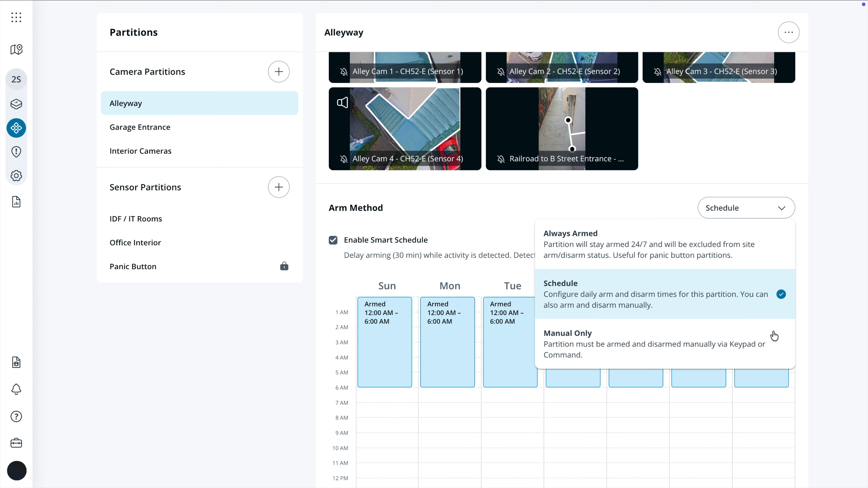
left_click(663, 205)
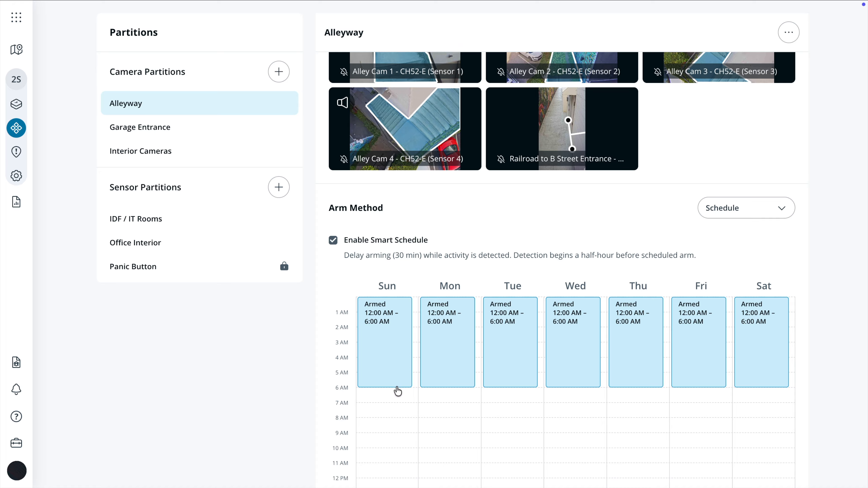
mouse_move(398, 386)
left_mouse_down()
mouse_move(399, 407)
mouse_move(401, 390)
left_mouse_up()
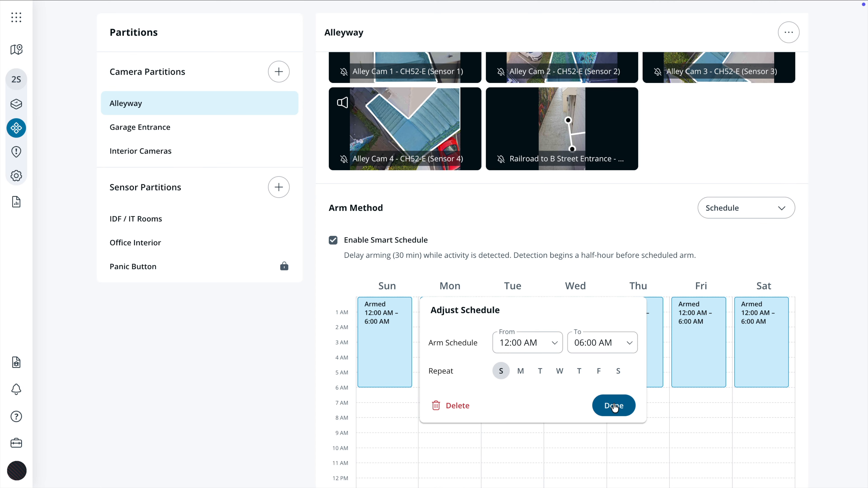
left_click(614, 407)
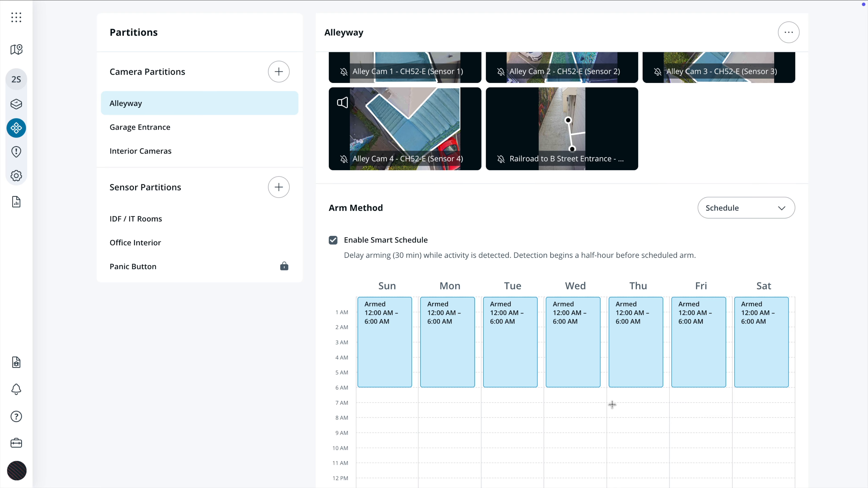
left_click(231, 224)
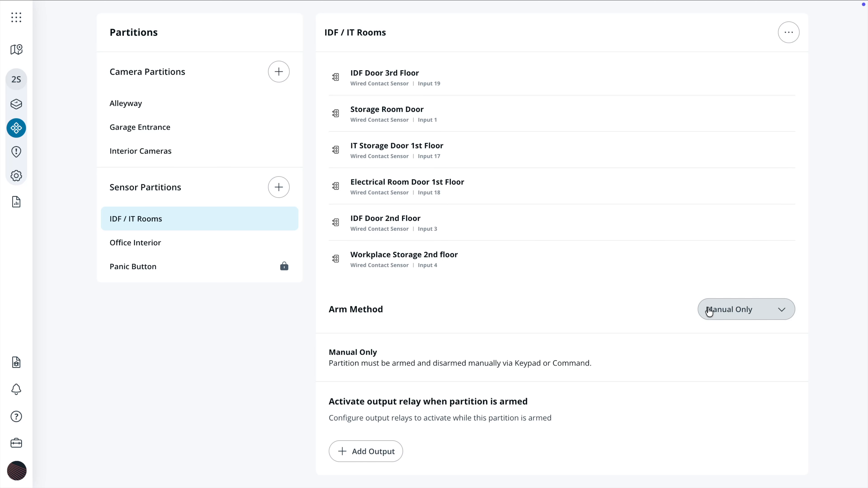
- Switch IDF / IT Rooms from Manual Only to Schedule, adding an Arm Only Sunday block
left_click(736, 309)
left_click(699, 394)
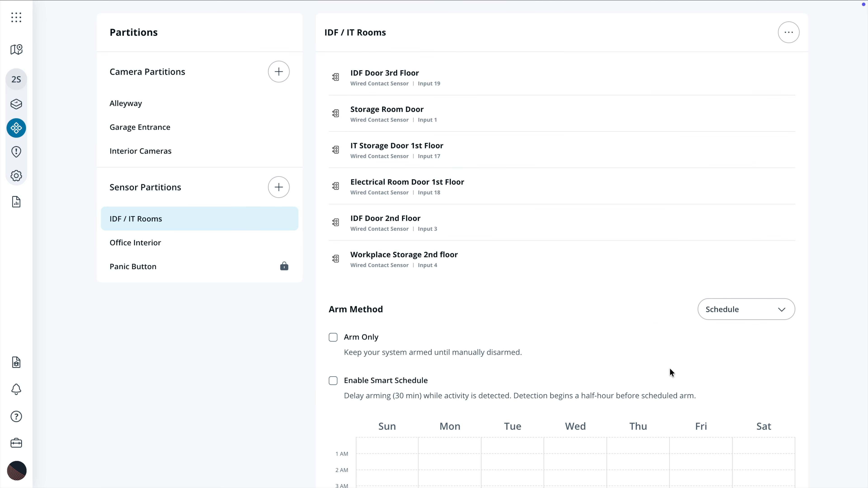
scroll(671, 371, "down", 3)
left_click_drag(382, 325, 406, 426)
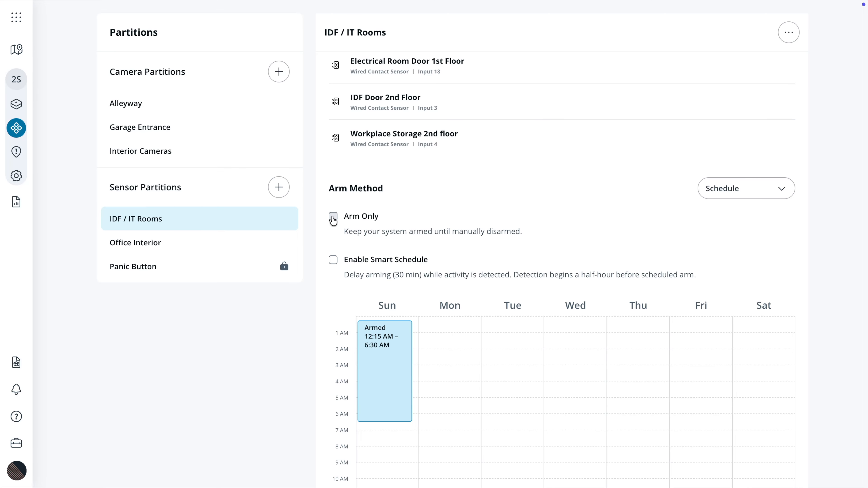
left_click(333, 216)
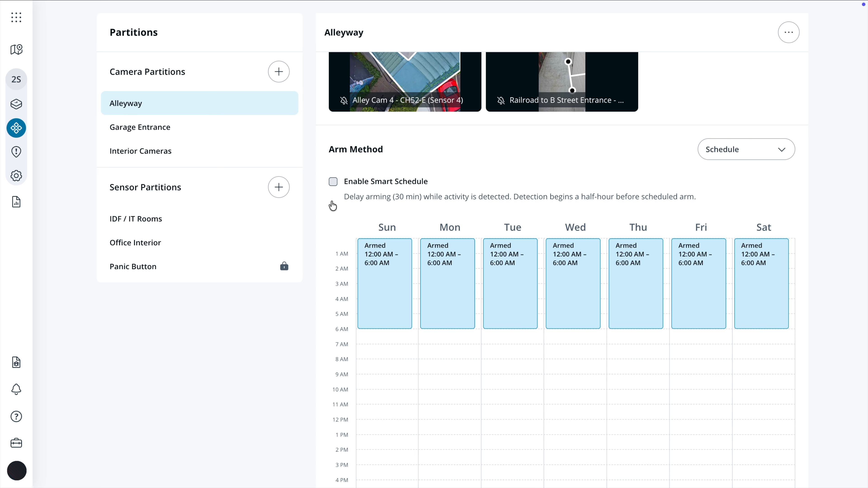
- Turn Smart Schedule back on for the Alleyway partition's 12:00–6:00 AM schedule
left_click(333, 181)
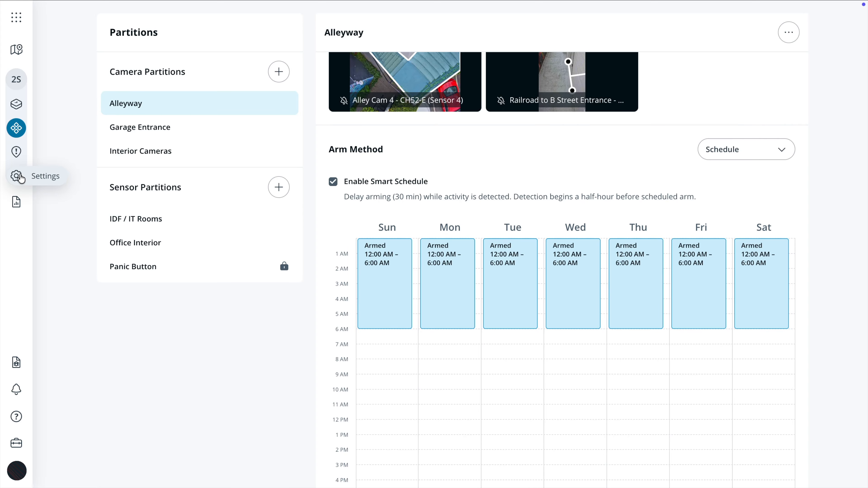
- Open the site's Keycodes settings and start a new General Keycode
left_click(17, 176)
left_click(127, 92)
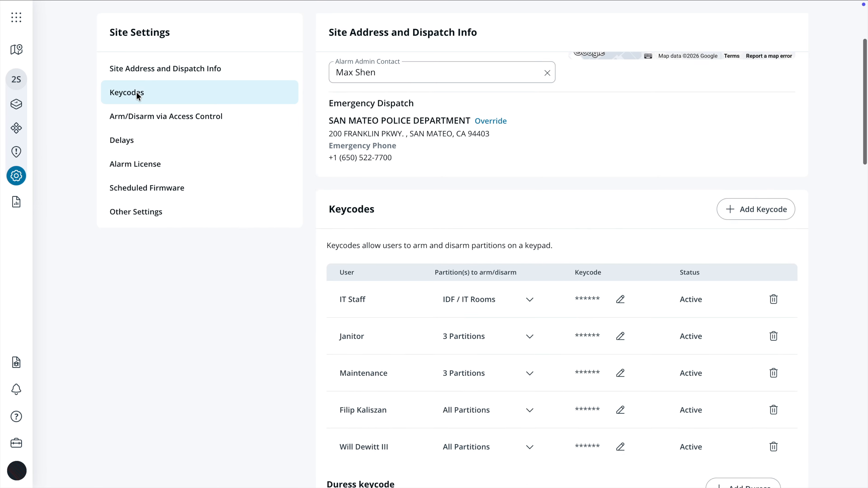
left_click(730, 36)
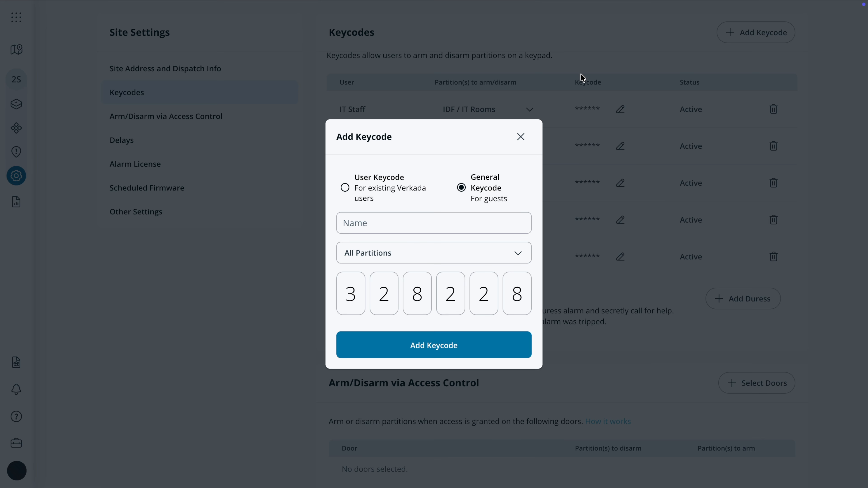
left_click(461, 186)
left_click(366, 184)
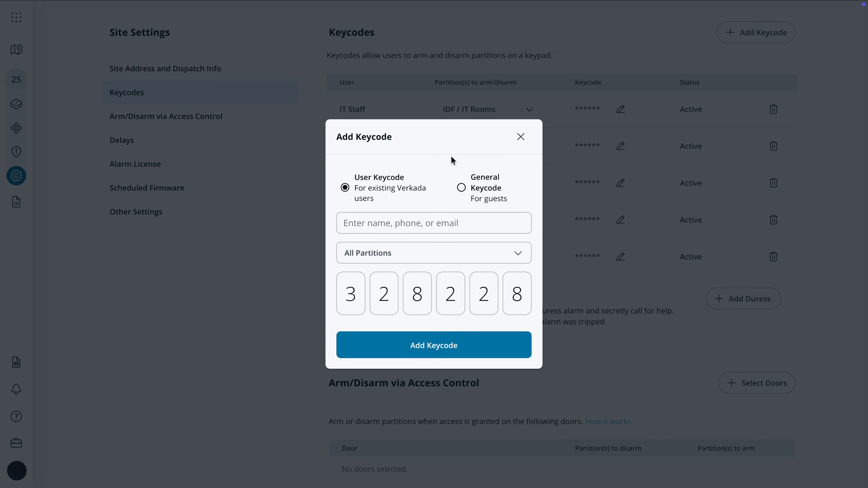
left_click(446, 252)
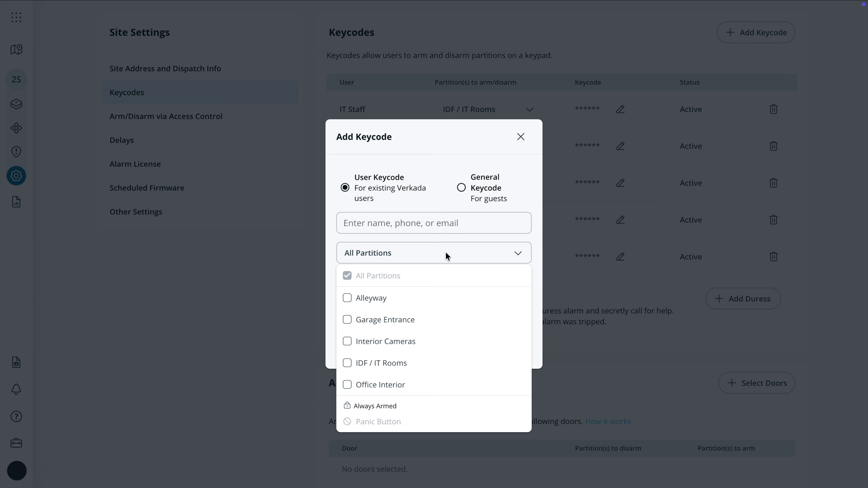
left_click(438, 186)
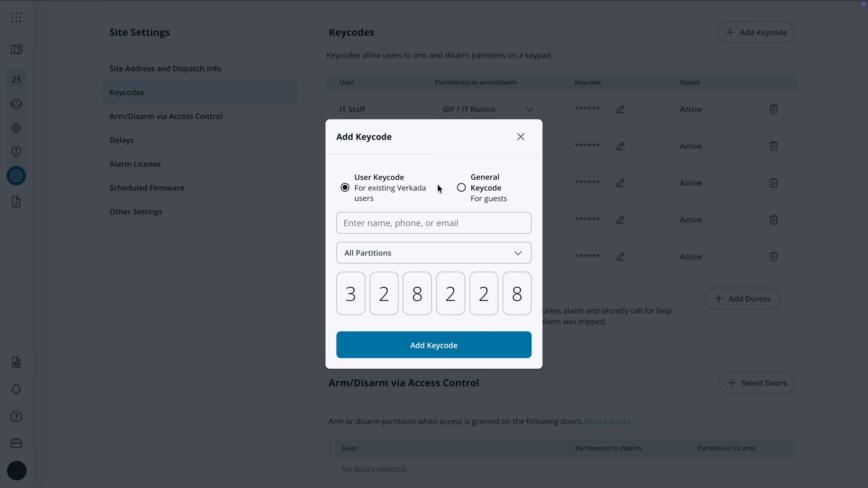
left_click(471, 188)
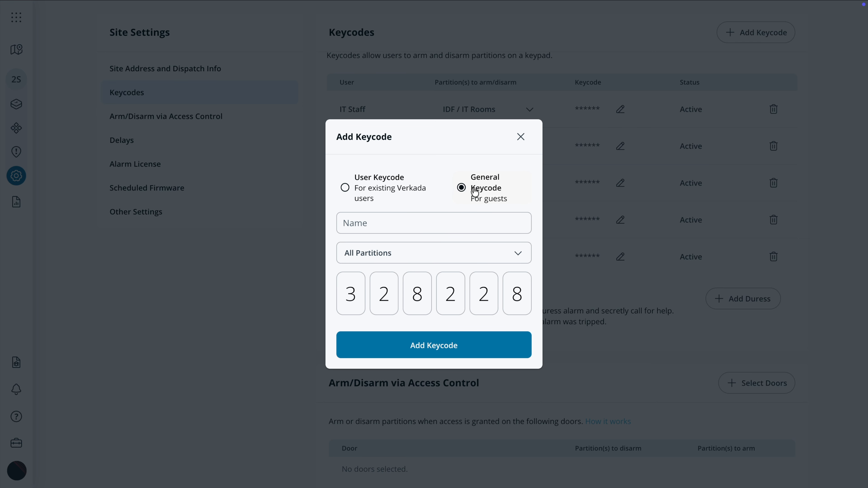
- Add a 'Janitorial Staff' general keycode for All Partitions with a six-digit code
left_click(431, 219)
type("Jan")
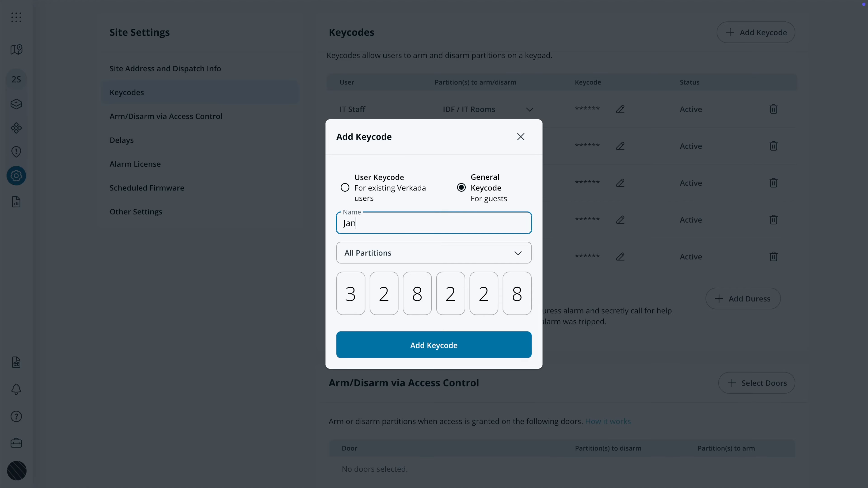
type("itorial Staff")
left_click(434, 254)
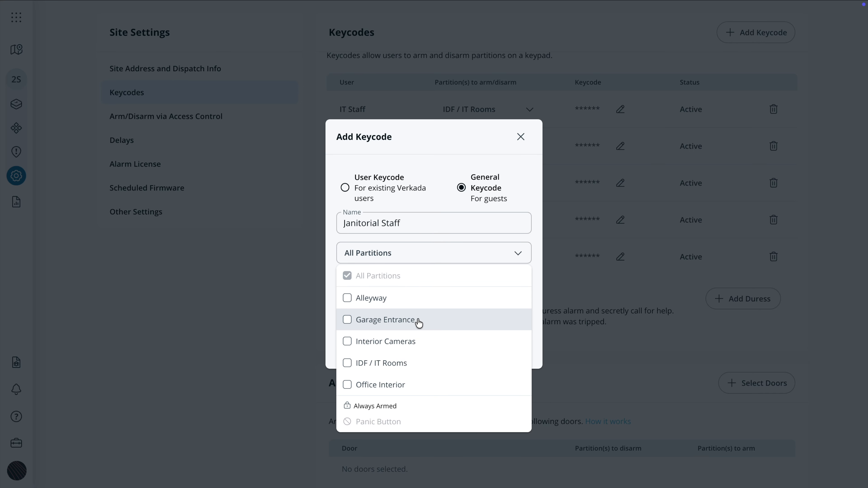
left_click(431, 209)
left_click(350, 300)
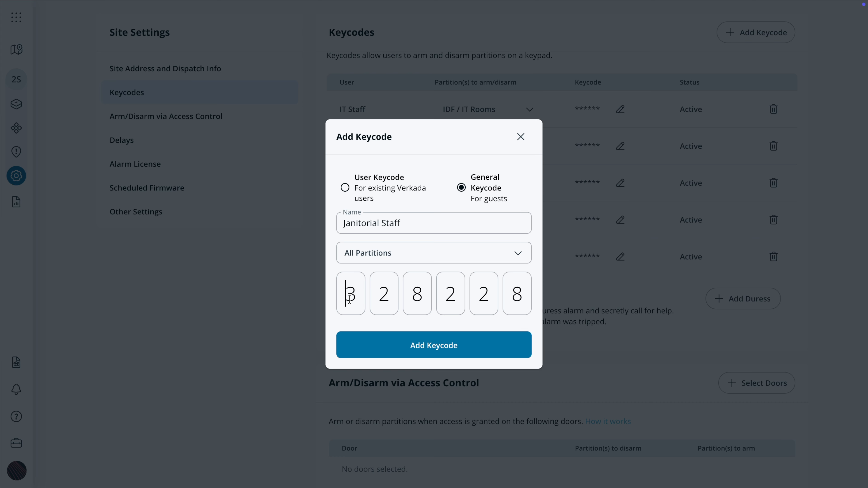
type("123456")
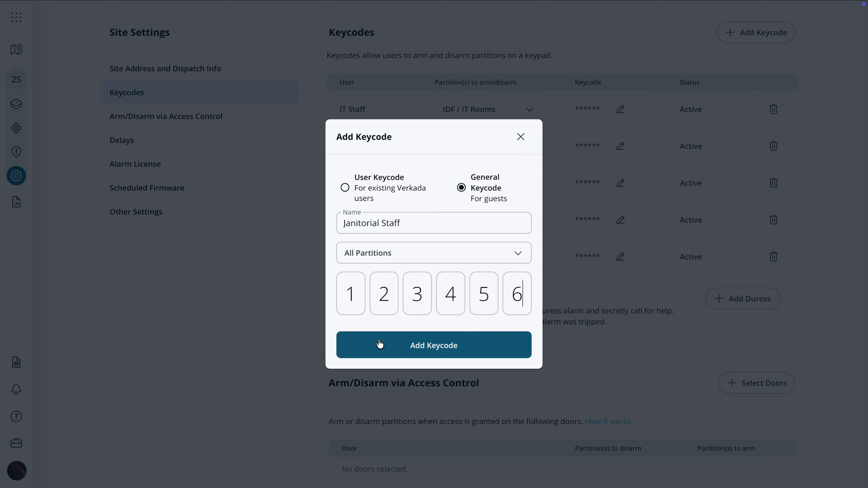
left_click(380, 344)
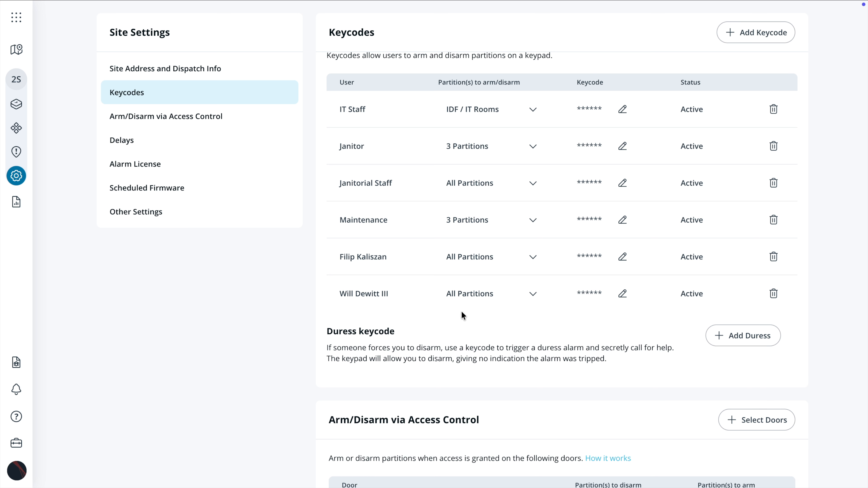
- Delete the newly added Janitorial Staff keycode
scroll(468, 294, "down", 1)
scroll(472, 293, "up", 1)
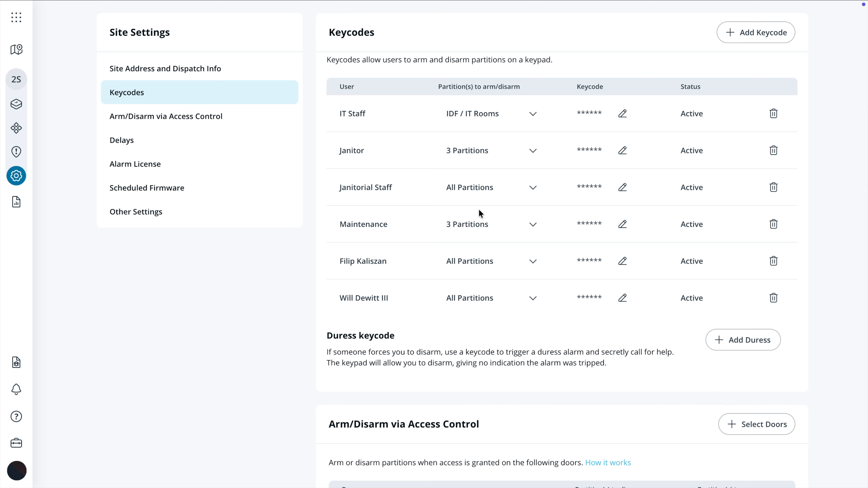
left_click(773, 188)
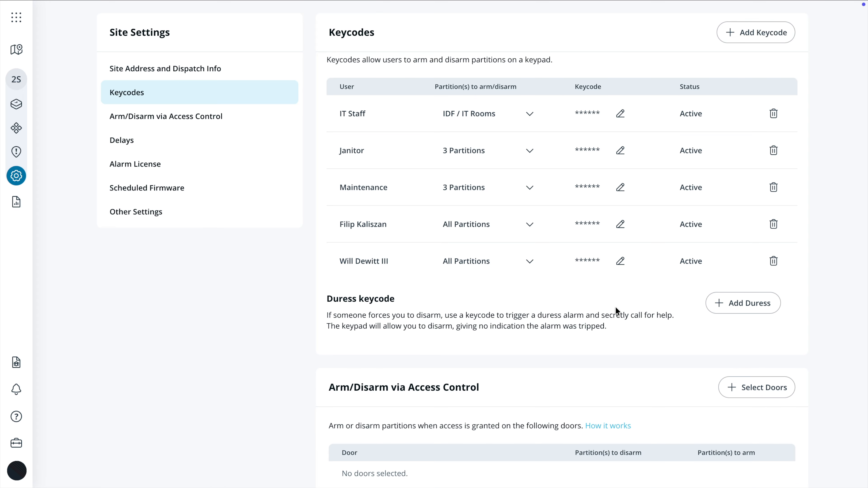
- Open the Create Duress Response dialog, close it, then bring it up again
left_click(727, 308)
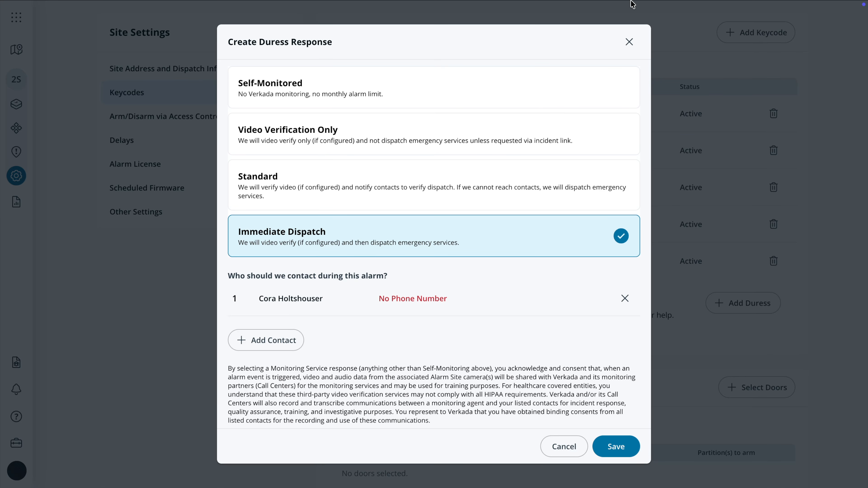
left_click(629, 41)
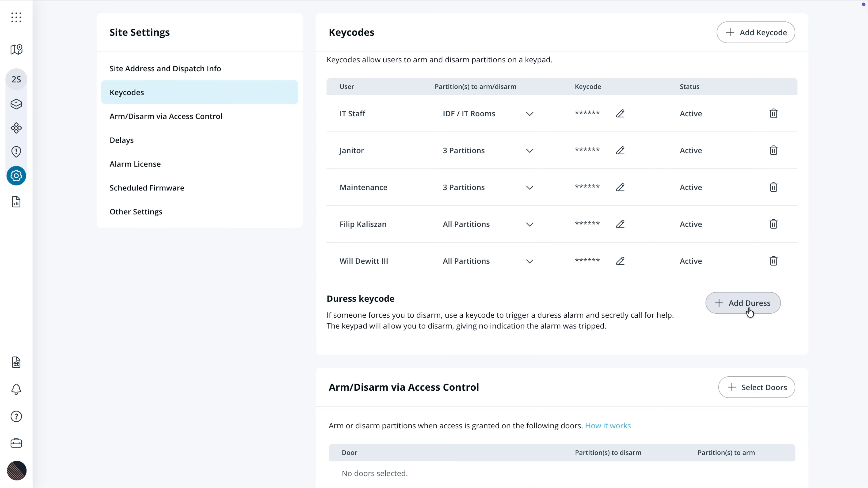
left_click(749, 312)
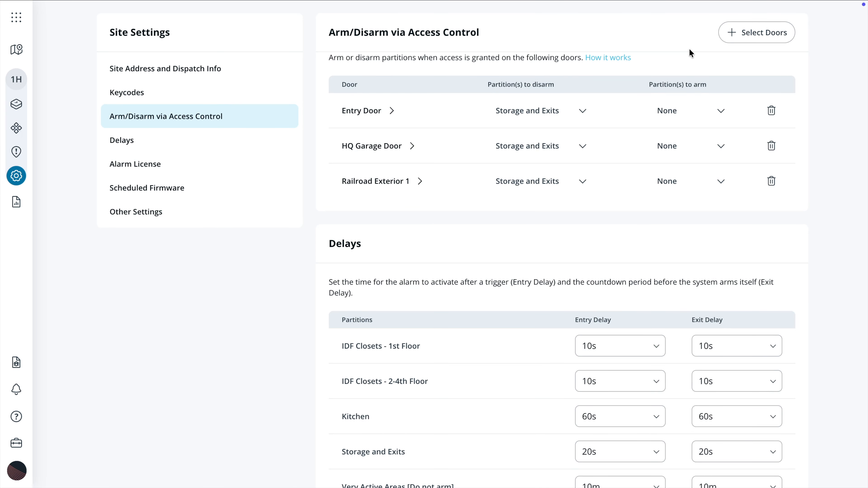
- Review the access-control door selection, toggling Railroad Intercom on and off before saving
left_click(744, 33)
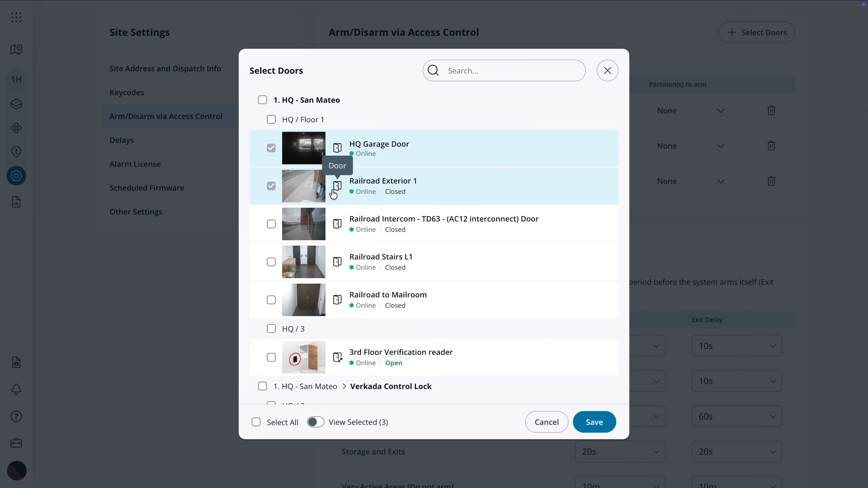
left_click(270, 224)
left_click(271, 225)
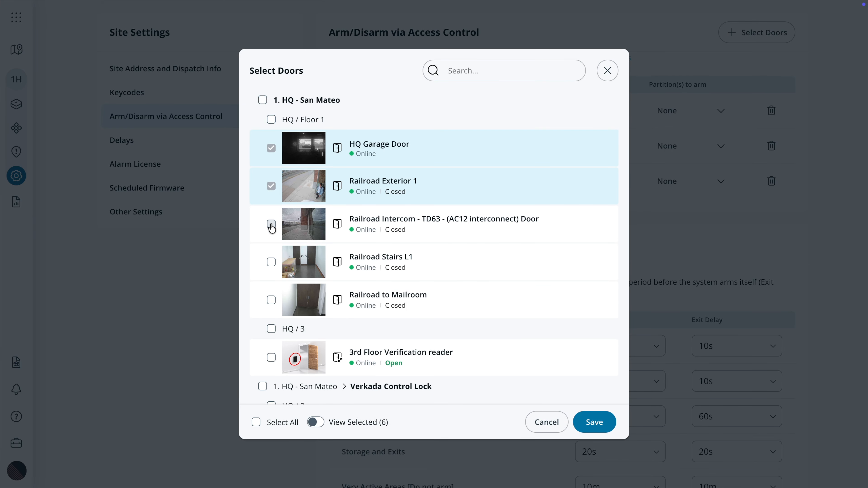
left_click(597, 410)
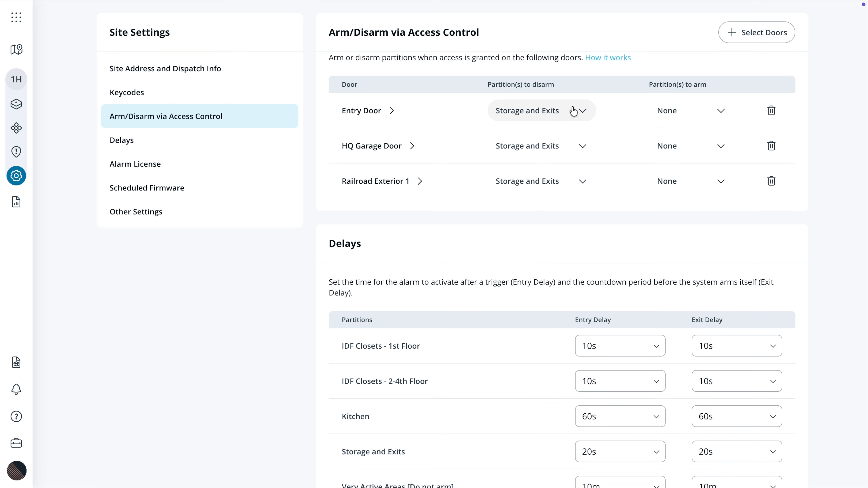
- Check which partitions Entry Door disarms, then view the How it works explainer
left_click(578, 109)
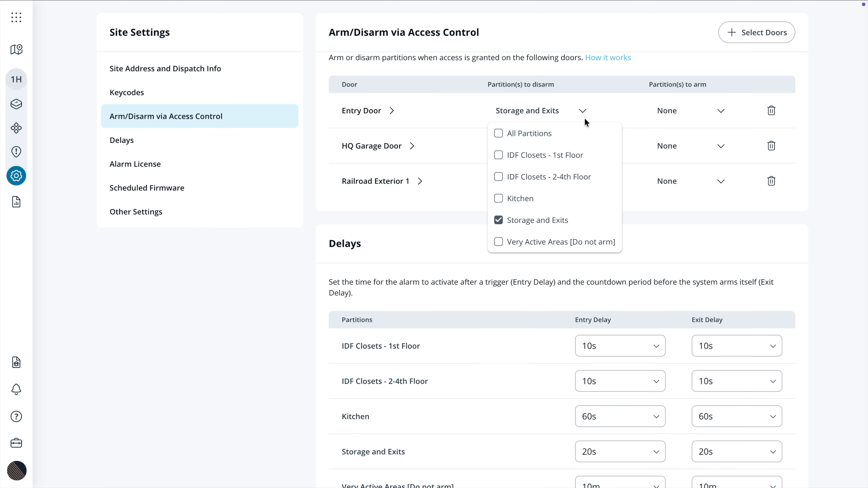
left_click(587, 86)
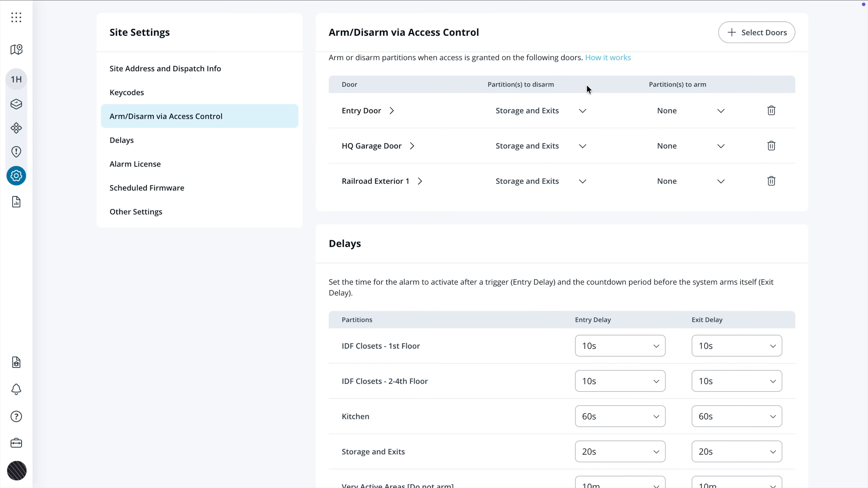
left_click(599, 61)
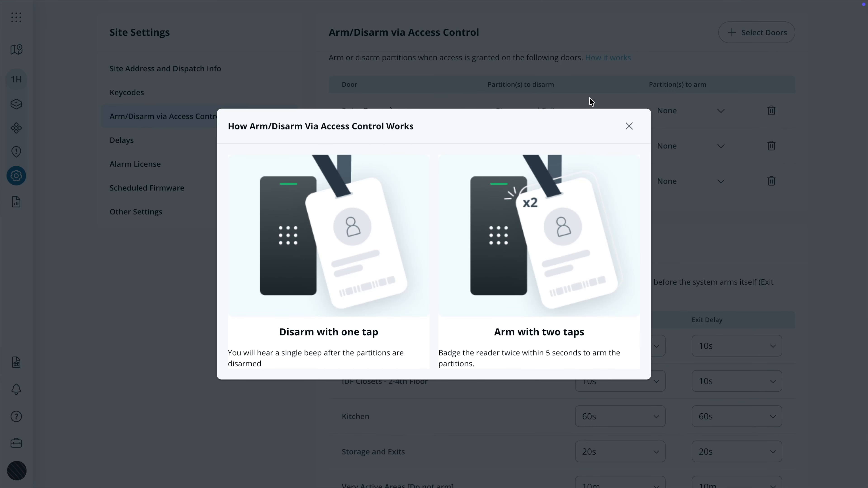